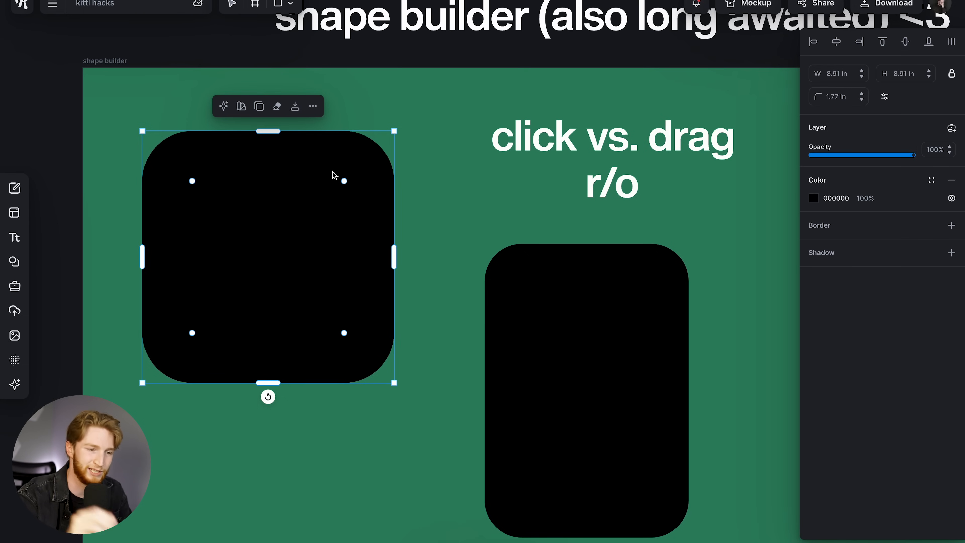
# Step: Scale the rounded square down to about 4.54 in and try enlarging it from its upper-left corner
pyautogui.moveTo(148, 133); pyautogui.dragTo(271, 256)
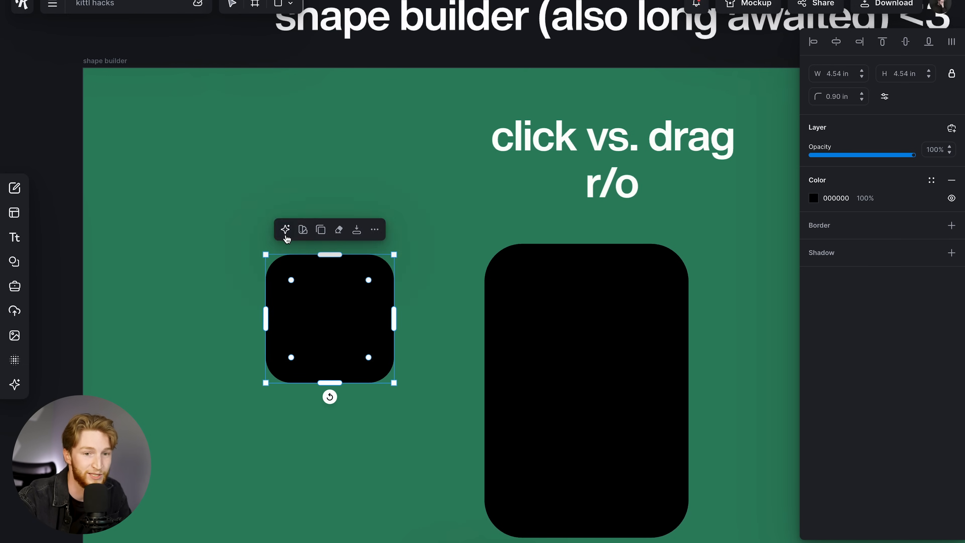
pyautogui.click(884, 97)
pyautogui.moveTo(268, 258); pyautogui.dragTo(99, 105)
pyautogui.click(423, 145)
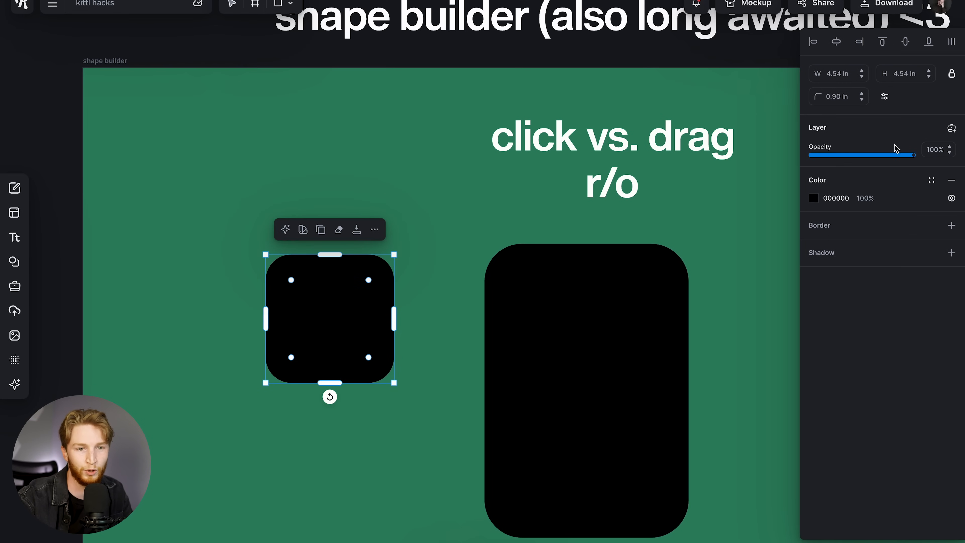
# Step: Check the rounded square's Scale Corners setting and enlarge the square from its upper-left corner
pyautogui.click(884, 96)
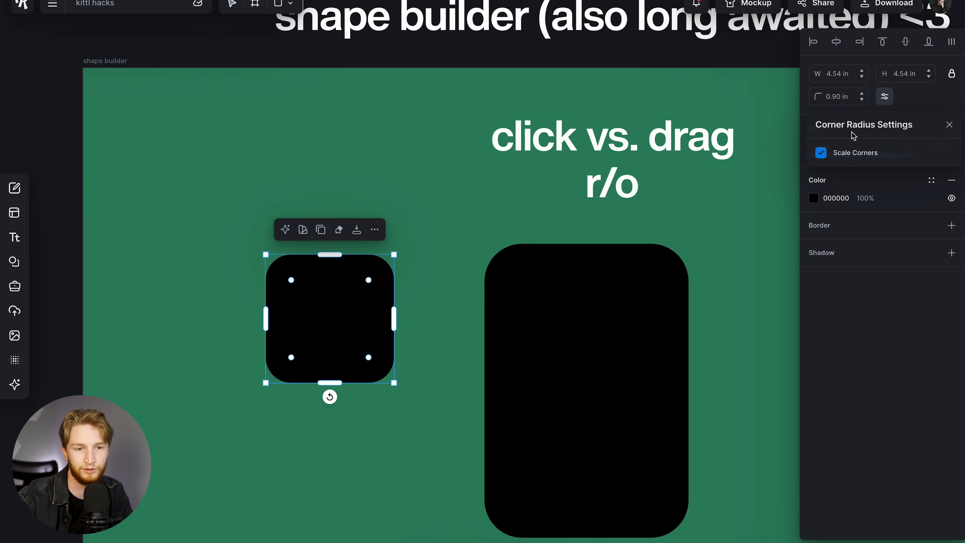
pyautogui.click(478, 277)
pyautogui.click(366, 297)
pyautogui.click(265, 257)
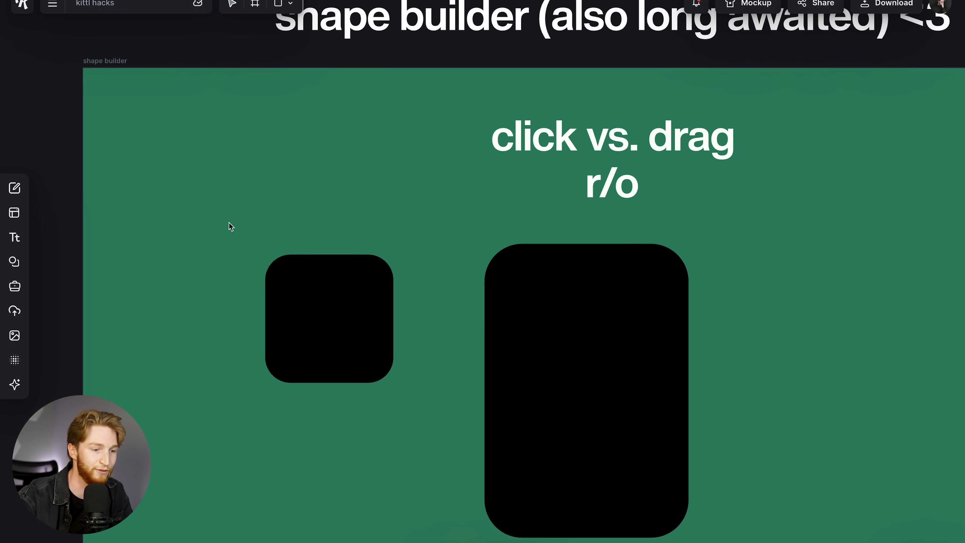
pyautogui.click(302, 284)
pyautogui.moveTo(266, 255); pyautogui.dragTo(146, 133)
# Step: Delete the tall rounded rectangle and the rounded square from the green artboard
pyautogui.click(432, 281)
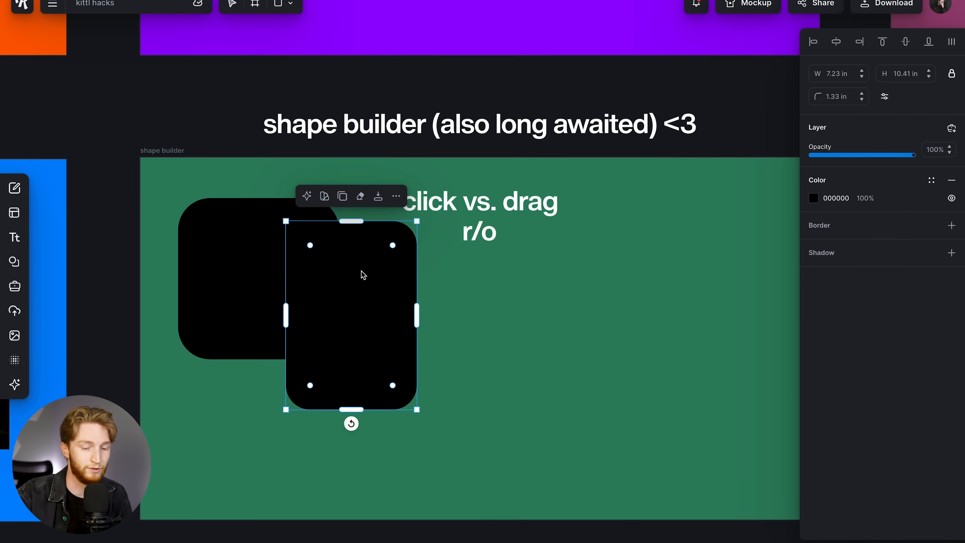
pyautogui.press('Delete')
pyautogui.click(290, 257)
pyautogui.press('Delete')
# Step: Draw a wide ellipse on the green artboard and a perfect circle about 6.26 in across beside it
pyautogui.click(289, 6)
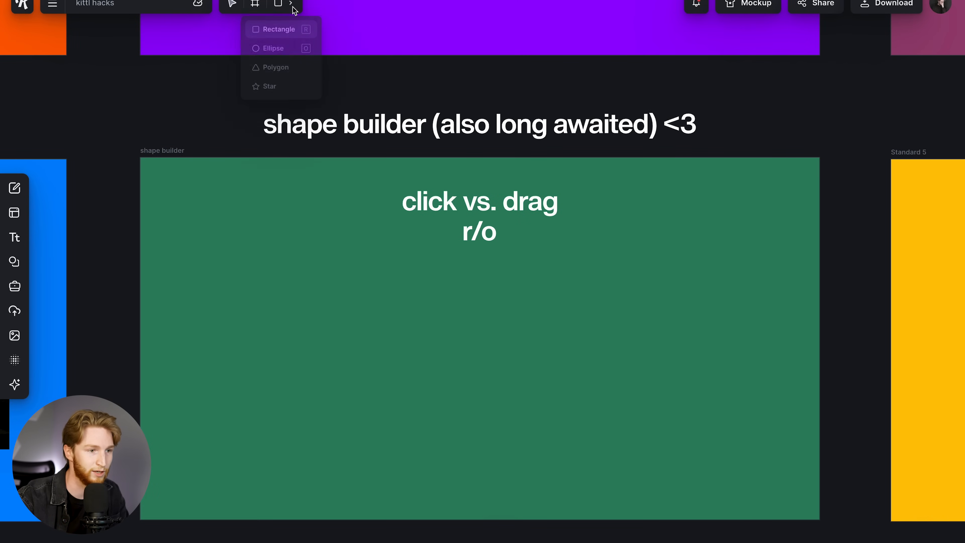
pyautogui.click(287, 51)
pyautogui.moveTo(252, 291)
pyautogui.mouseDown()
pyautogui.moveTo(396, 386)
pyautogui.moveTo(460, 390)
pyautogui.mouseUp()
pyautogui.moveTo(541, 394); pyautogui.dragTo(601, 376)
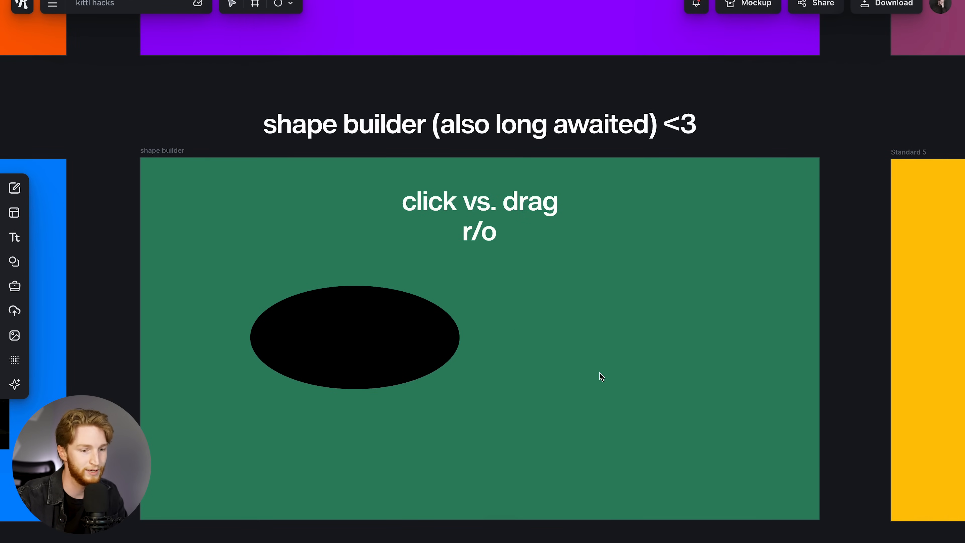
pyautogui.moveTo(568, 308); pyautogui.dragTo(682, 405)
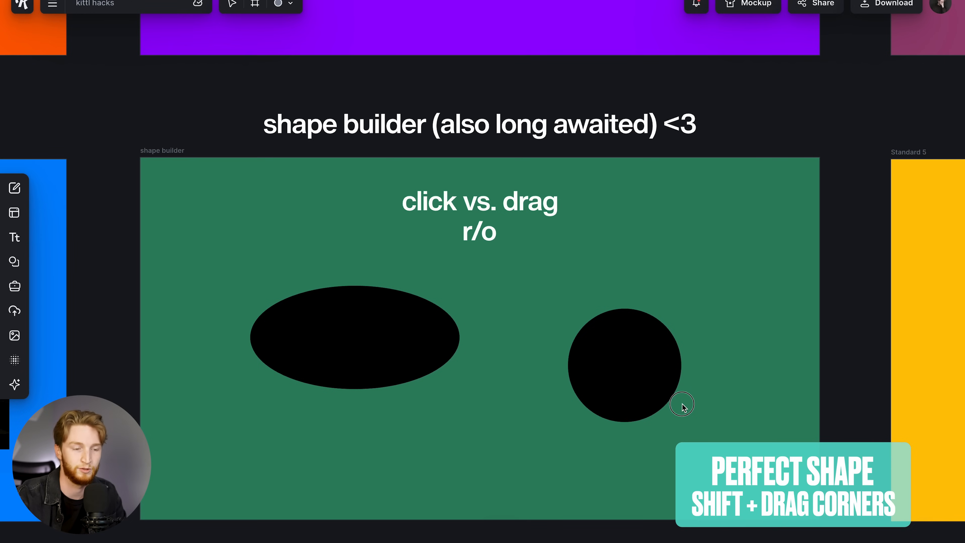
pyautogui.moveTo(682, 403); pyautogui.dragTo(682, 403)
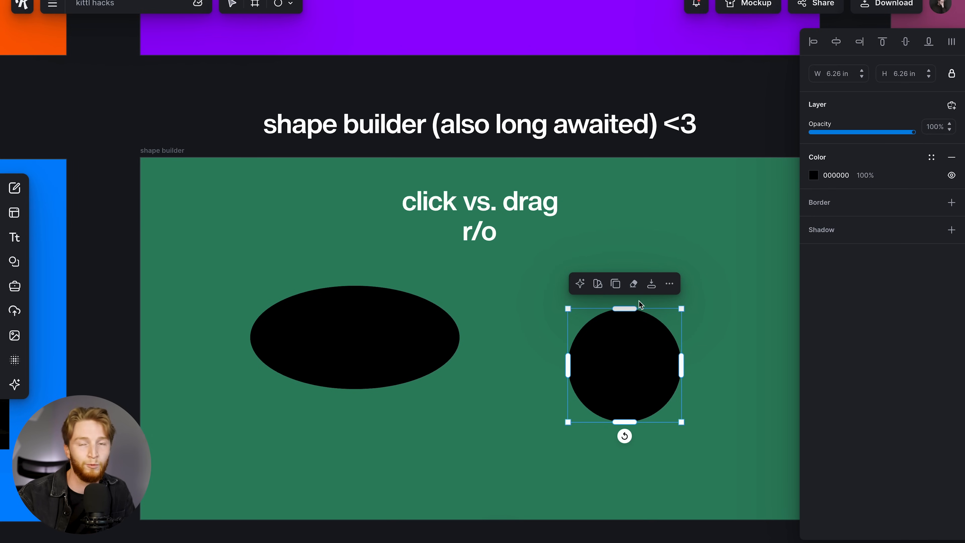
# Step: Delete the circle and the wide ellipse
pyautogui.press('Delete')
pyautogui.click(409, 355)
pyautogui.press('Delete')
# Step: Place a default-size triangle with the Polygon tool and draw a larger one about 5.28 in wide beside it
pyautogui.click(291, 5)
pyautogui.click(278, 69)
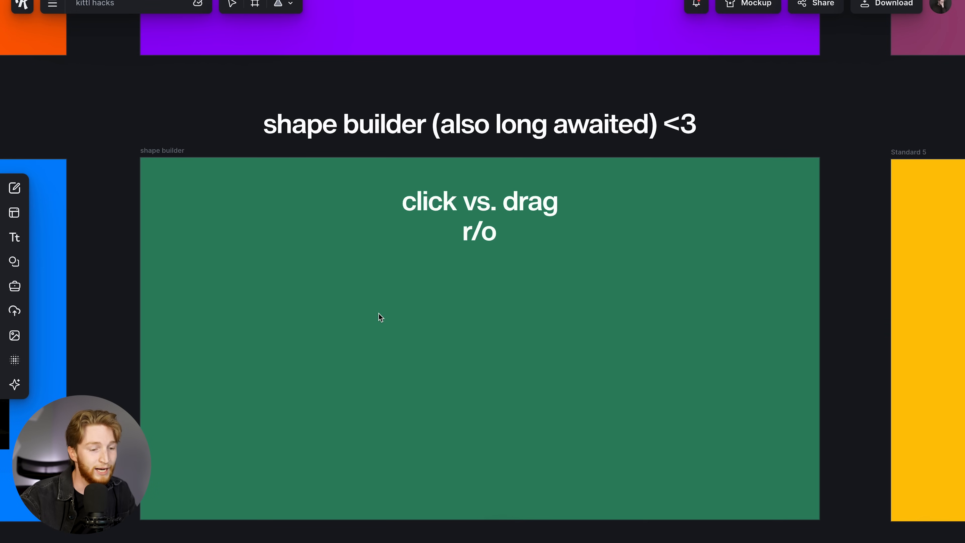
pyautogui.click(378, 313)
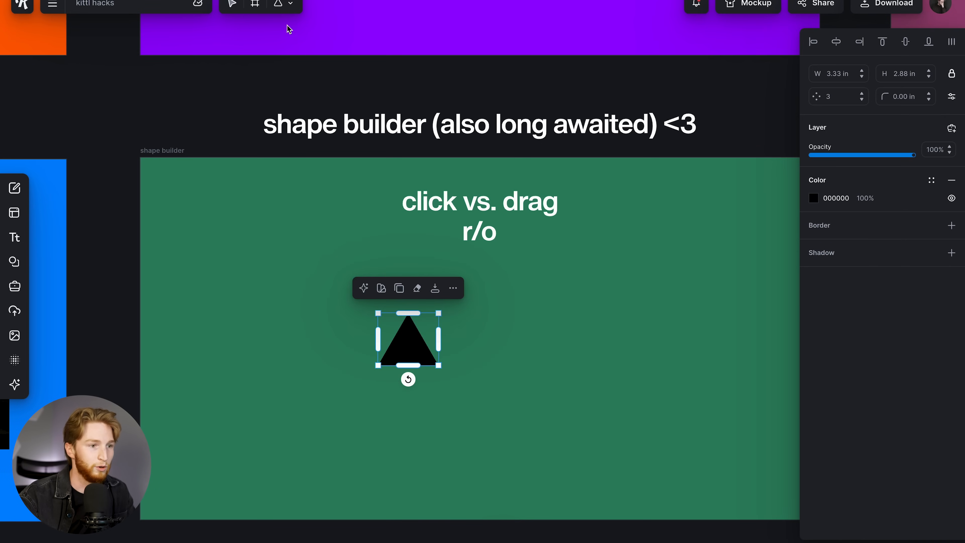
pyautogui.click(280, 5)
pyautogui.moveTo(493, 311); pyautogui.dragTo(589, 366)
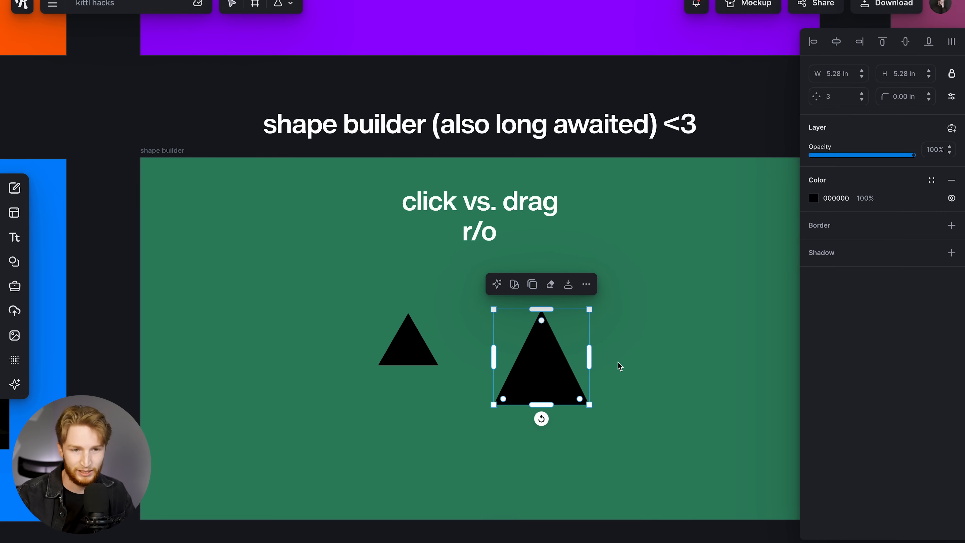
# Step: Try higher side counts on the larger polygon and return it to 3 sides
pyautogui.click(951, 97)
pyautogui.click(952, 125)
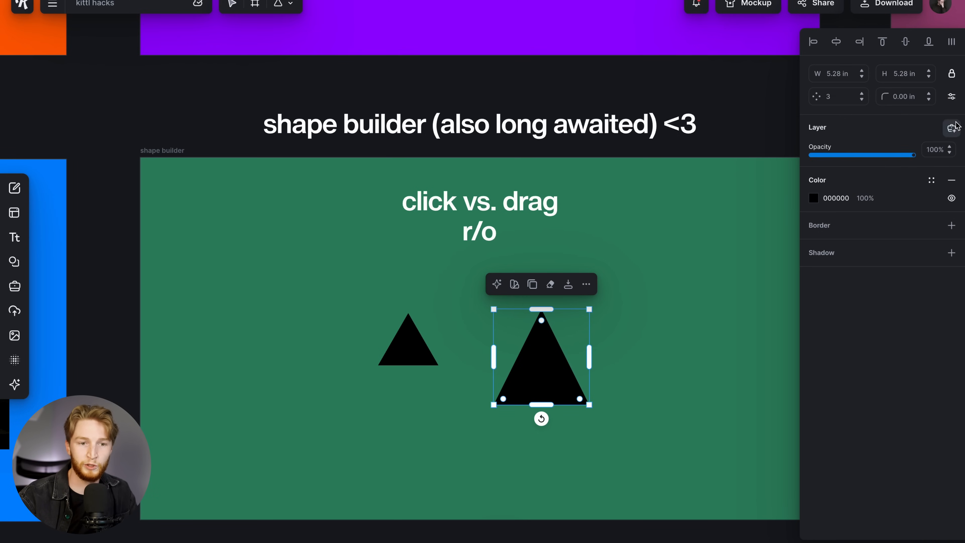
pyautogui.click(862, 94)
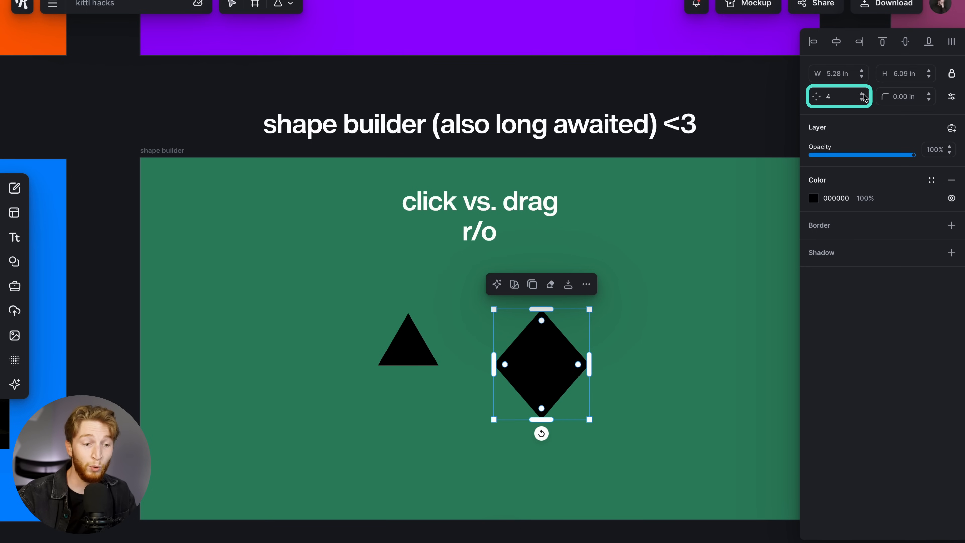
pyautogui.click(862, 93)
pyautogui.click(862, 94)
pyautogui.click(862, 94)
pyautogui.click(862, 99)
pyautogui.click(862, 99)
pyautogui.click(862, 99)
pyautogui.click(862, 99)
# Step: Set the larger polygon's corner radius to 0.64 in and its number of sides to 6
pyautogui.click(929, 98)
pyautogui.click(929, 95)
pyautogui.click(929, 95)
pyautogui.click(930, 95)
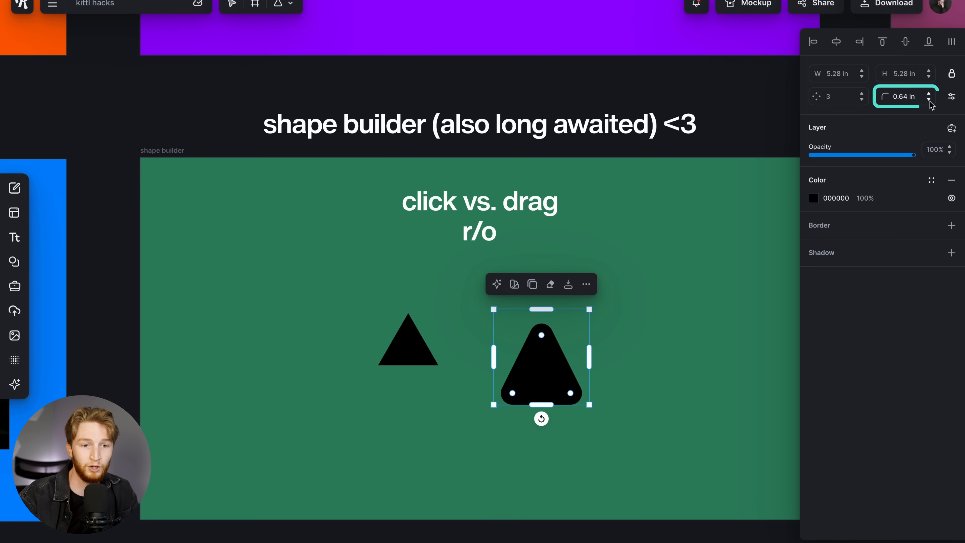
pyautogui.click(862, 94)
pyautogui.click(862, 94)
pyautogui.click(862, 94)
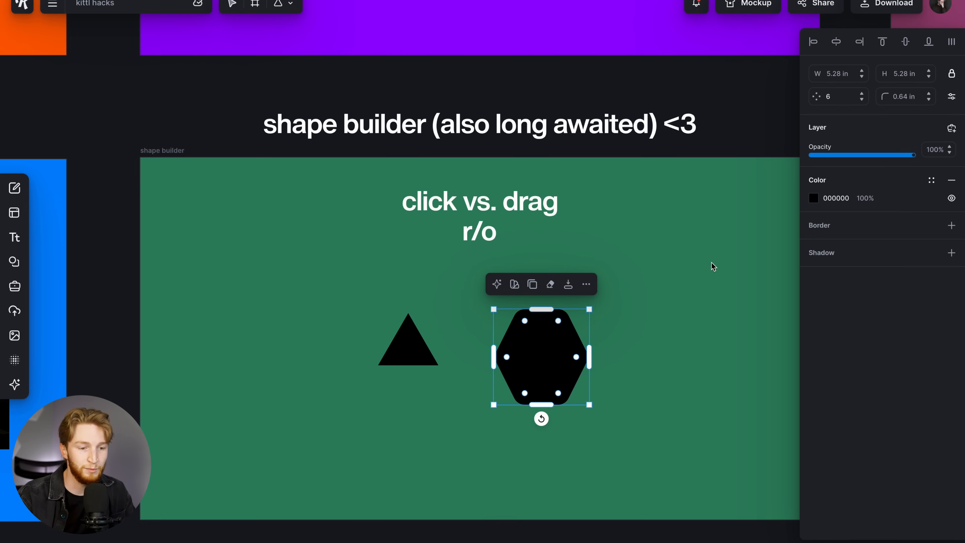
# Step: Reduce only the hexagon's upper-right corner radius to 0.00 in
pyautogui.scroll(3, 553, 356)
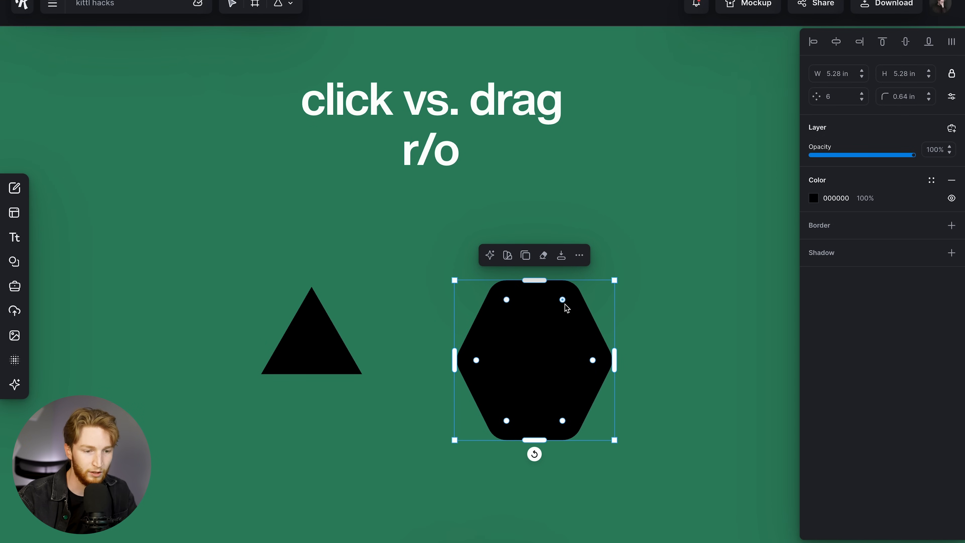
pyautogui.moveTo(567, 306); pyautogui.dragTo(611, 249)
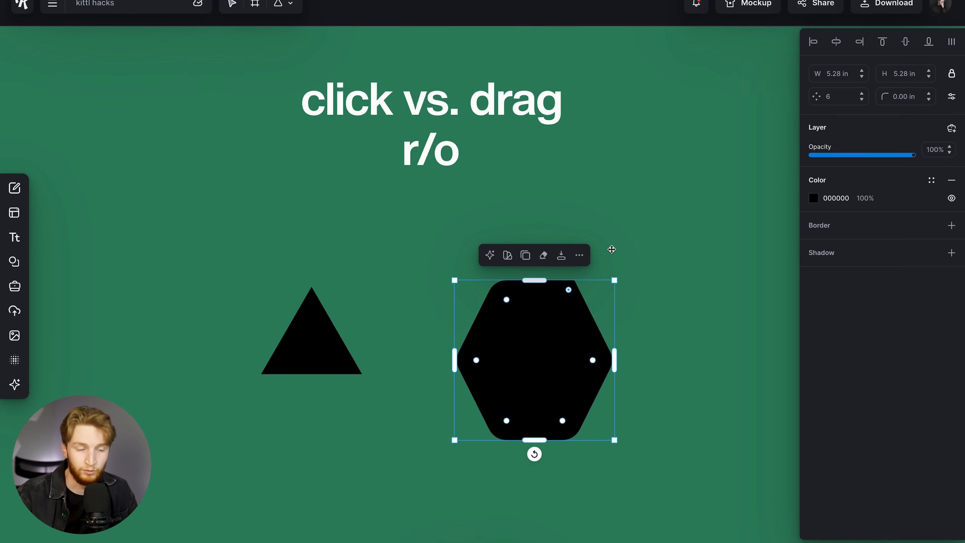
pyautogui.click(621, 301)
# Step: Reduce the rounding of all the hexagon's corners together, passing a radius of about 0.37 in
pyautogui.click(545, 322)
pyautogui.moveTo(507, 300)
pyautogui.mouseDown()
pyautogui.moveTo(525, 330)
pyautogui.moveTo(502, 296)
pyautogui.mouseUp()
pyautogui.moveTo(502, 295)
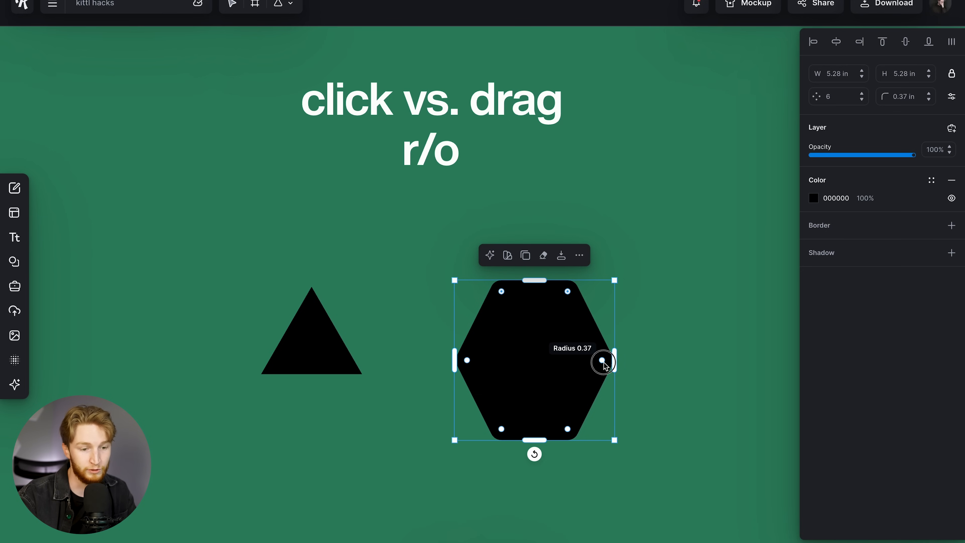
pyautogui.moveTo(602, 360)
pyautogui.mouseDown()
pyautogui.moveTo(524, 382)
pyautogui.moveTo(612, 369)
pyautogui.mouseUp()
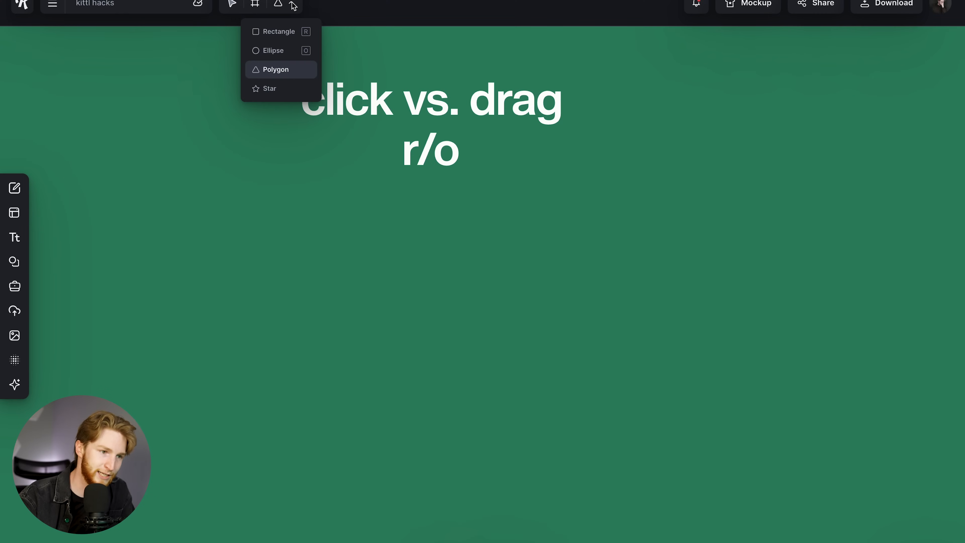
# Step: Draw a five-point star about 6.84 in wide and round all its corners to about 0.34 in
pyautogui.click(280, 89)
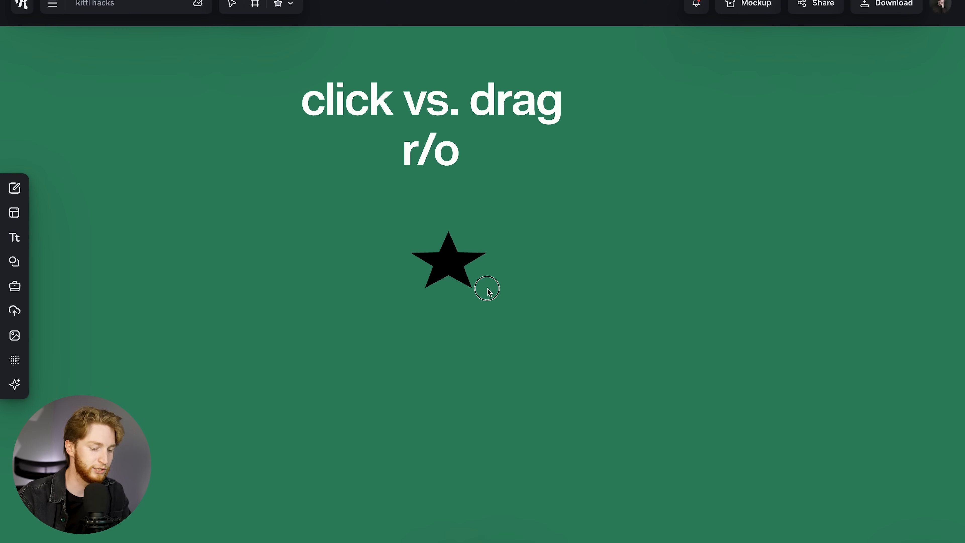
pyautogui.moveTo(488, 291); pyautogui.dragTo(620, 388)
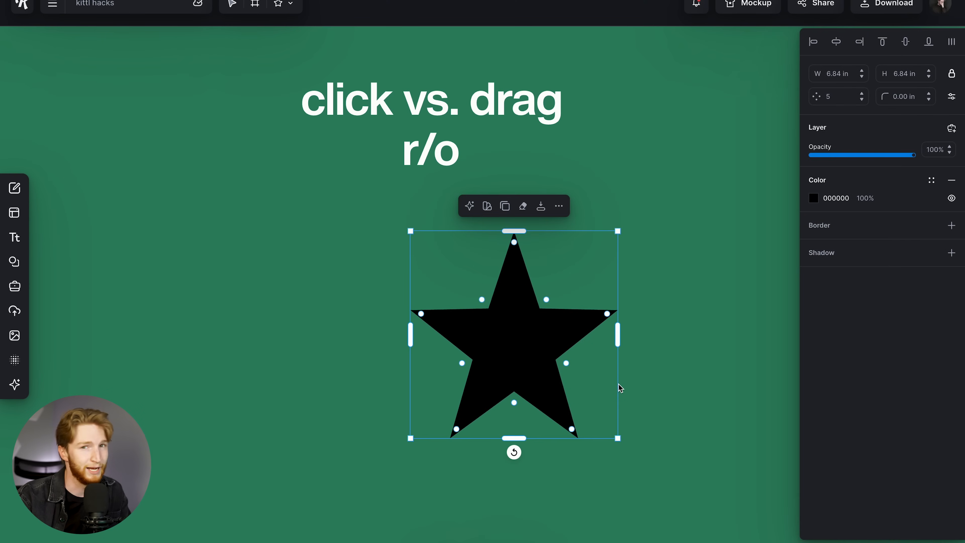
pyautogui.moveTo(545, 302)
pyautogui.mouseDown()
pyautogui.moveTo(554, 283)
pyautogui.moveTo(528, 314)
pyautogui.moveTo(547, 299)
pyautogui.mouseUp()
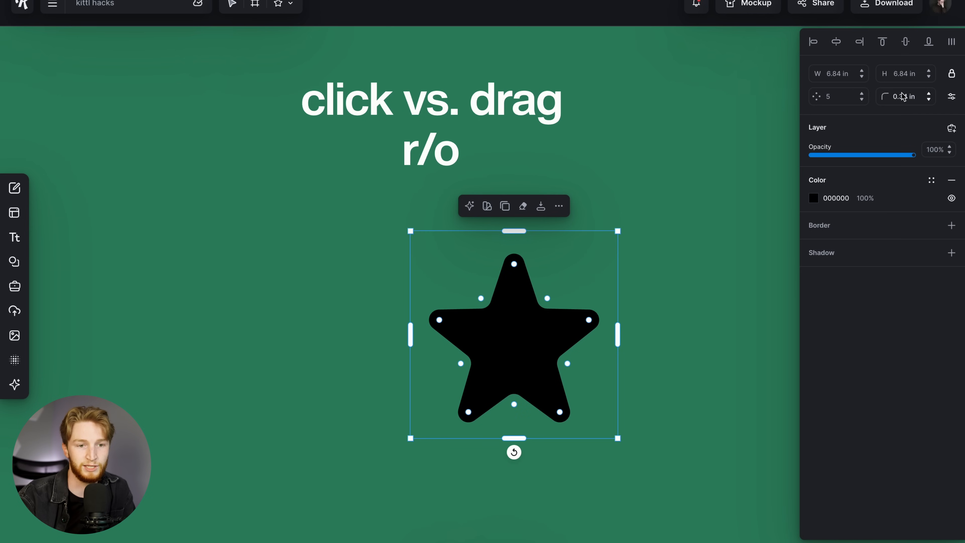
# Step: Set the star to 9 points, stretch it to about 7.80 in wide and adjust its shape
pyautogui.click(863, 94)
pyautogui.click(862, 93)
pyautogui.click(863, 93)
pyautogui.click(862, 94)
pyautogui.moveTo(617, 339); pyautogui.dragTo(647, 338)
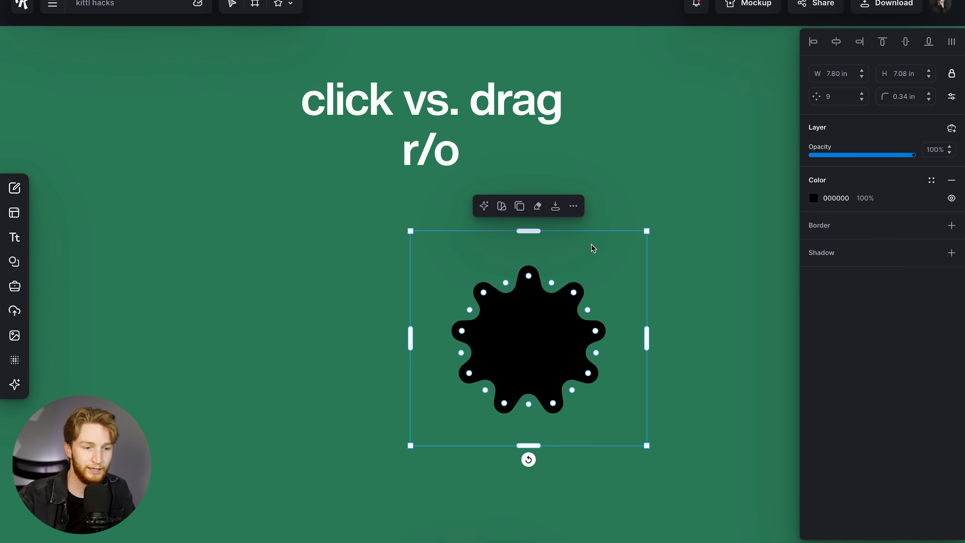
pyautogui.moveTo(546, 289); pyautogui.dragTo(514, 342)
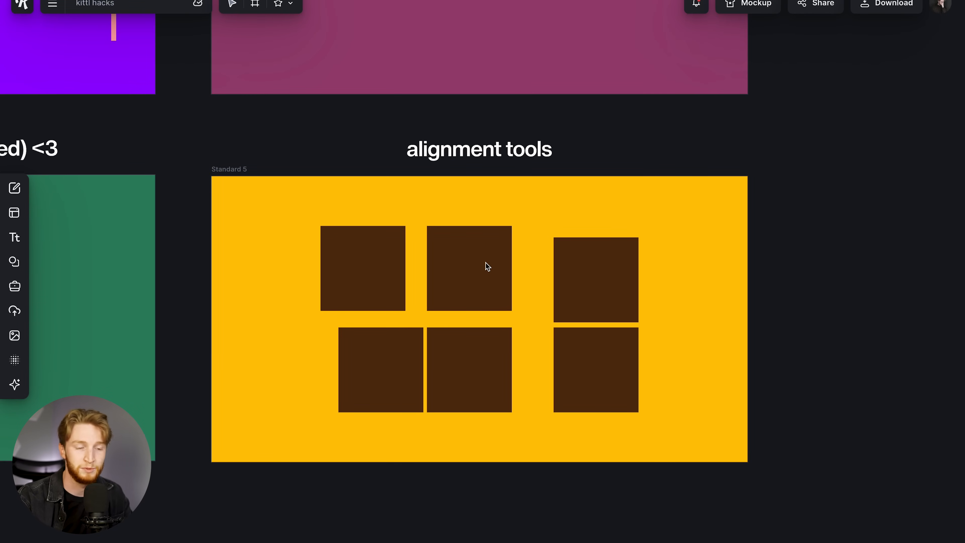
pyautogui.moveTo(488, 266); pyautogui.dragTo(481, 264)
pyautogui.press('super+z')
pyautogui.click(571, 260)
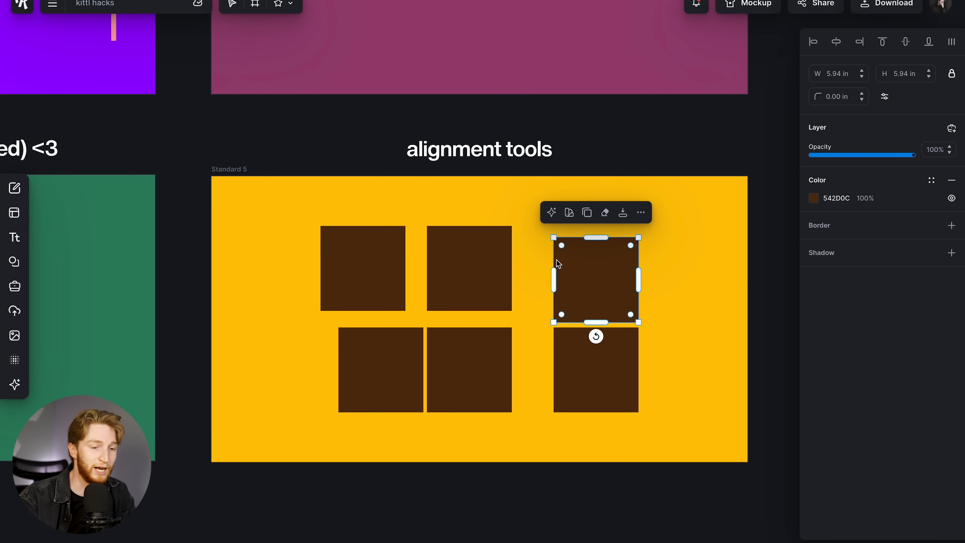
# Step: Space the three upper-row brown squares evenly and align their top edges
pyautogui.click(386, 276)
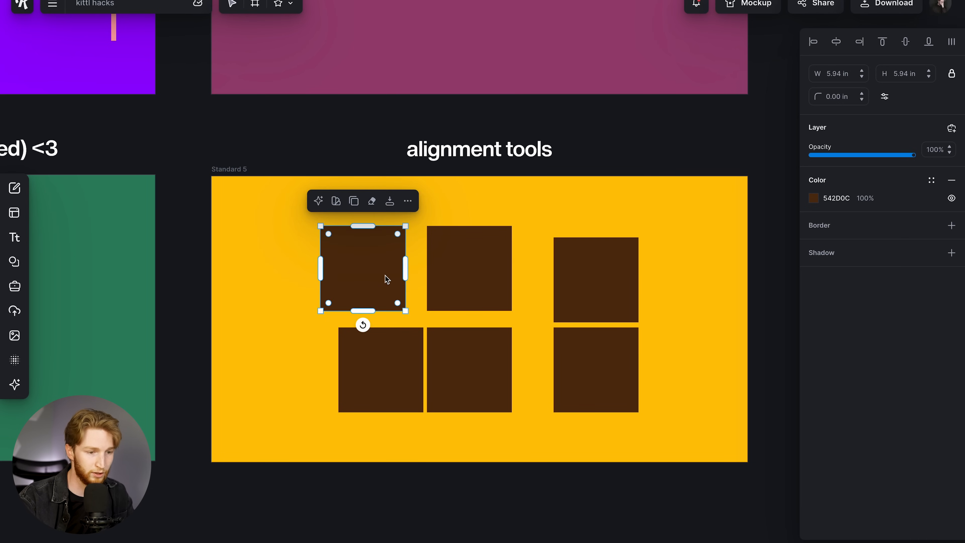
pyautogui.keyDown('shift'); pyautogui.click(448, 274); pyautogui.keyUp('shift')
pyautogui.keyDown('shift'); pyautogui.click(593, 283); pyautogui.keyUp('shift')
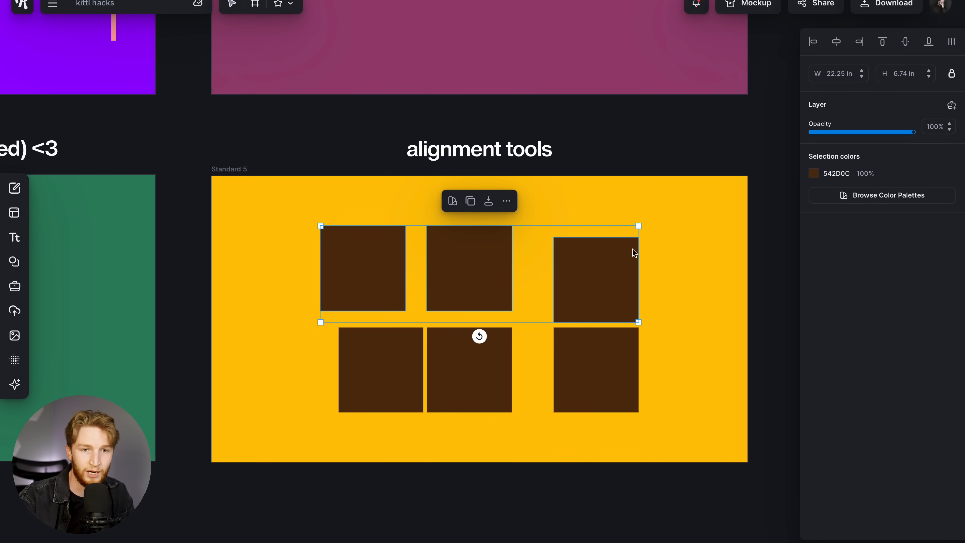
pyautogui.click(951, 41)
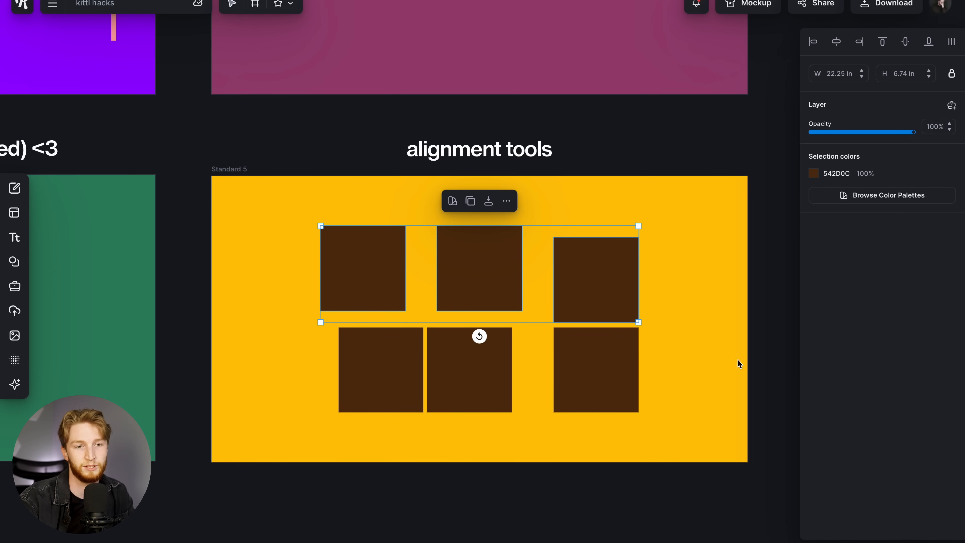
pyautogui.click(882, 41)
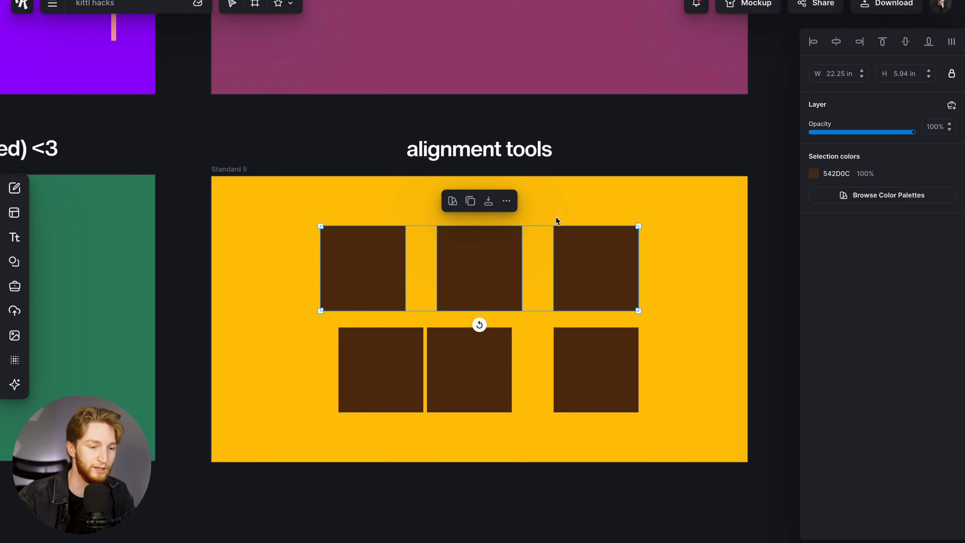
# Step: Align the first-column squares by their left edges and the last-column squares by their right edges
pyautogui.click(366, 366)
pyautogui.keyDown('shift'); pyautogui.click(363, 268); pyautogui.keyUp('shift')
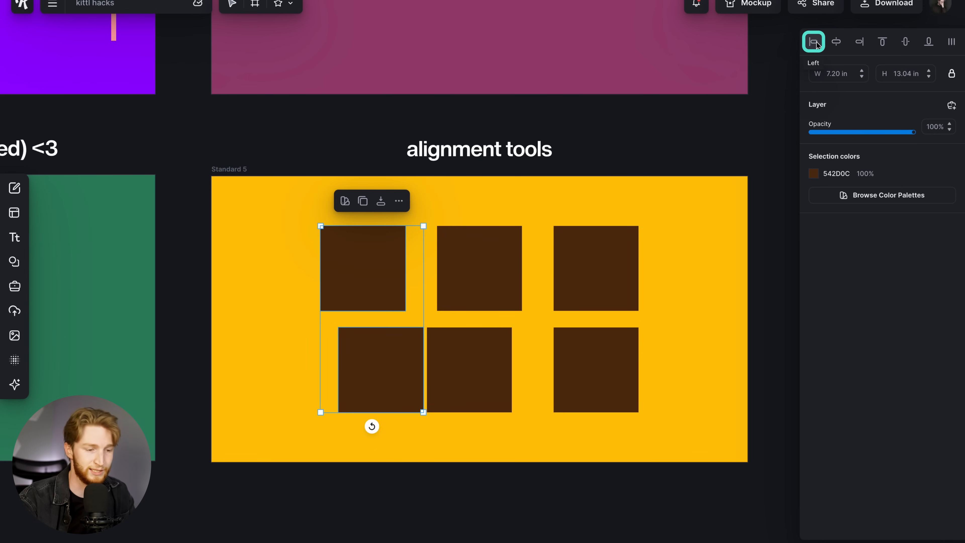
pyautogui.click(817, 44)
pyautogui.click(611, 371)
pyautogui.keyDown('shift'); pyautogui.click(618, 271); pyautogui.keyUp('shift')
pyautogui.click(860, 42)
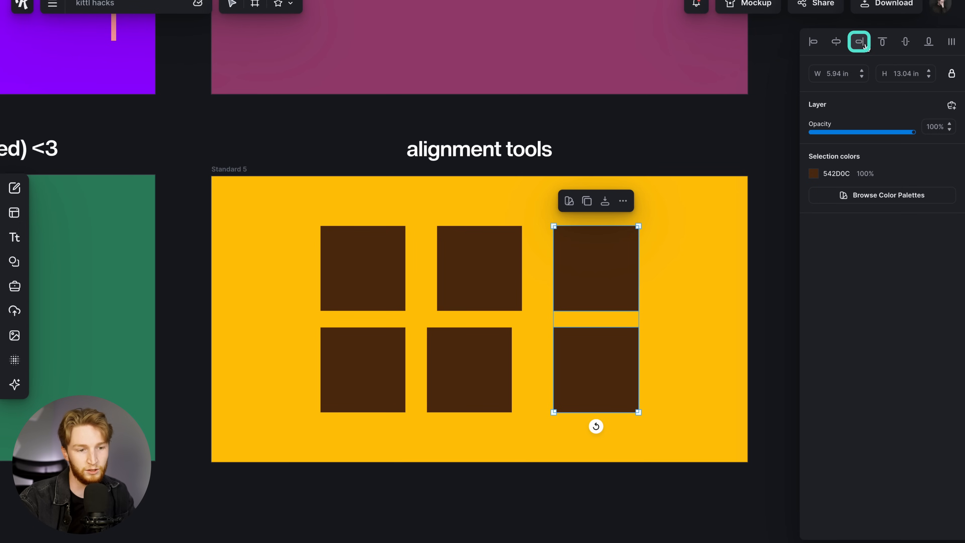
# Step: Space the three lower-row brown squares evenly to complete the grid
pyautogui.keyDown('shift'); pyautogui.click(478, 381); pyautogui.keyUp('shift')
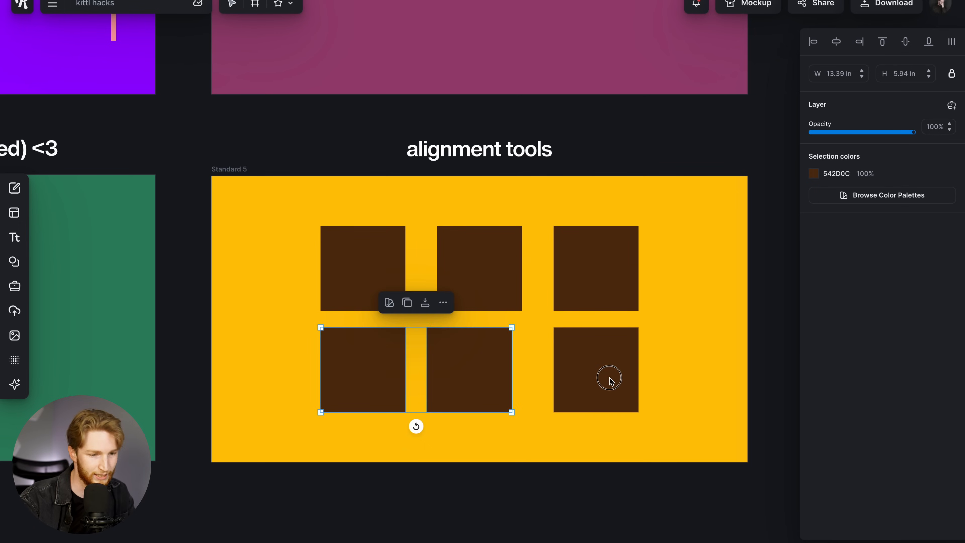
pyautogui.keyDown('shift'); pyautogui.click(610, 379); pyautogui.keyUp('shift')
pyautogui.click(951, 42)
pyautogui.click(713, 295)
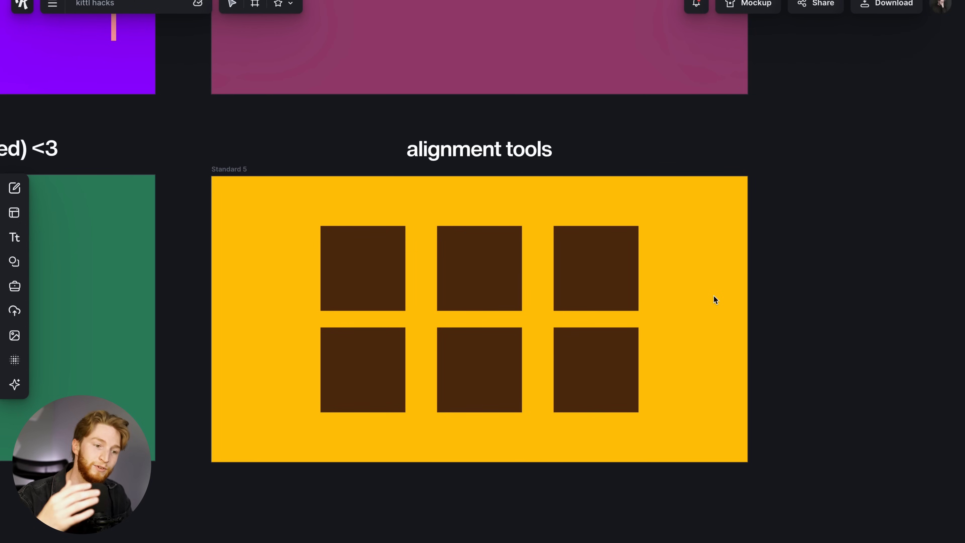